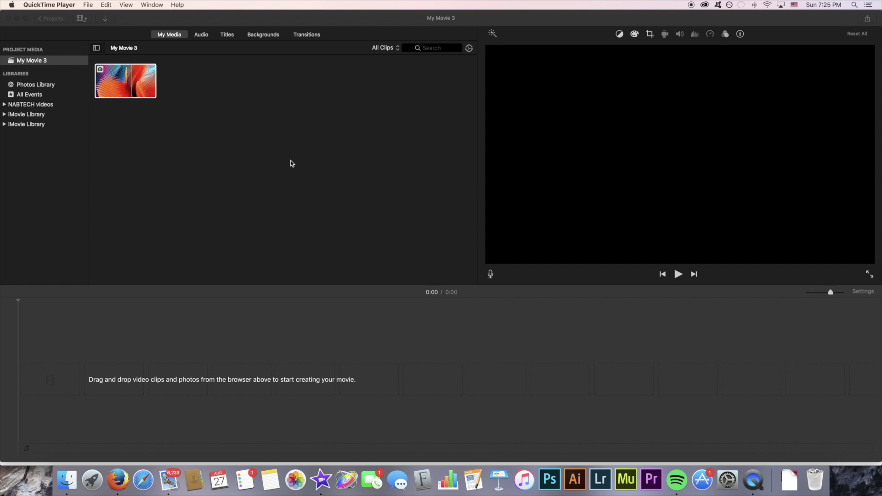
# Place the colourful abstract photo at the timeline's start and trim it to about 3.9 seconds
pyautogui.click(141, 91)
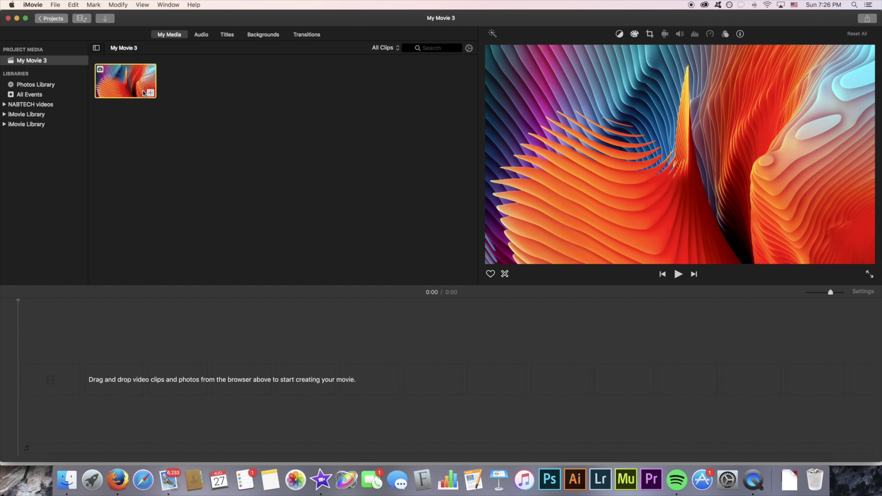
pyautogui.click(133, 104)
pyautogui.moveTo(134, 104); pyautogui.dragTo(52, 374)
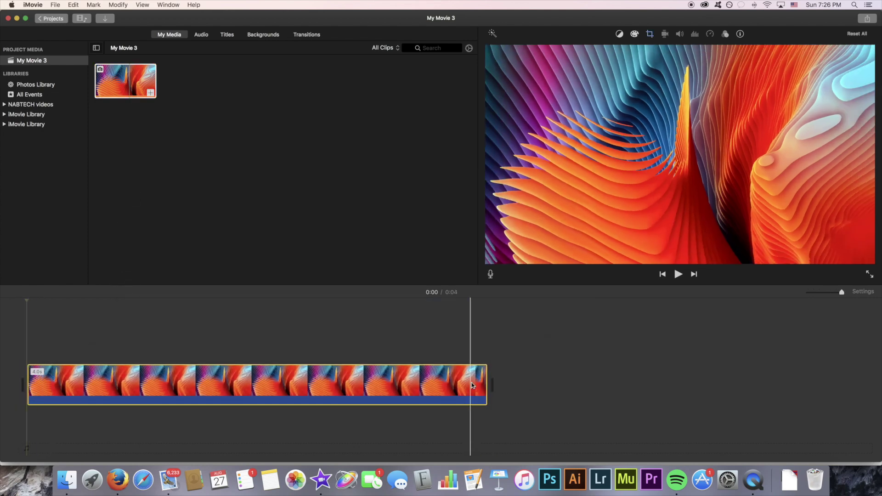
pyautogui.moveTo(486, 381)
pyautogui.mouseDown()
pyautogui.moveTo(179, 380)
pyautogui.moveTo(481, 366)
pyautogui.mouseUp()
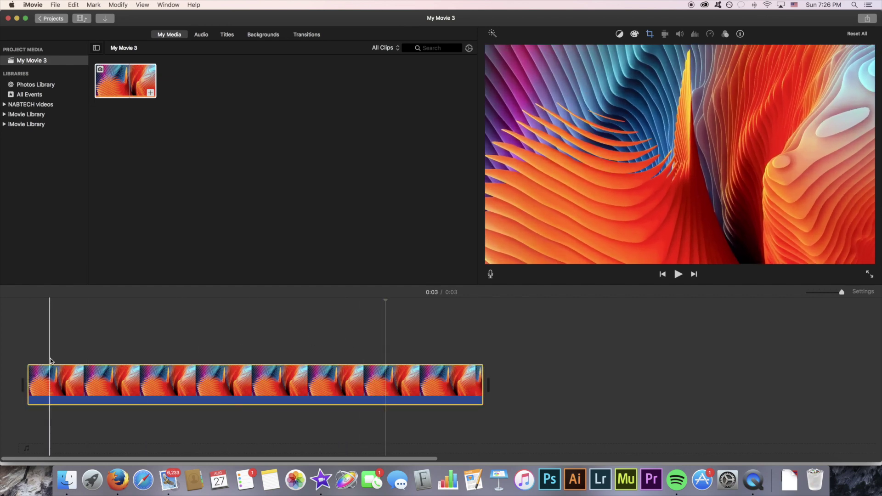
pyautogui.click(10, 362)
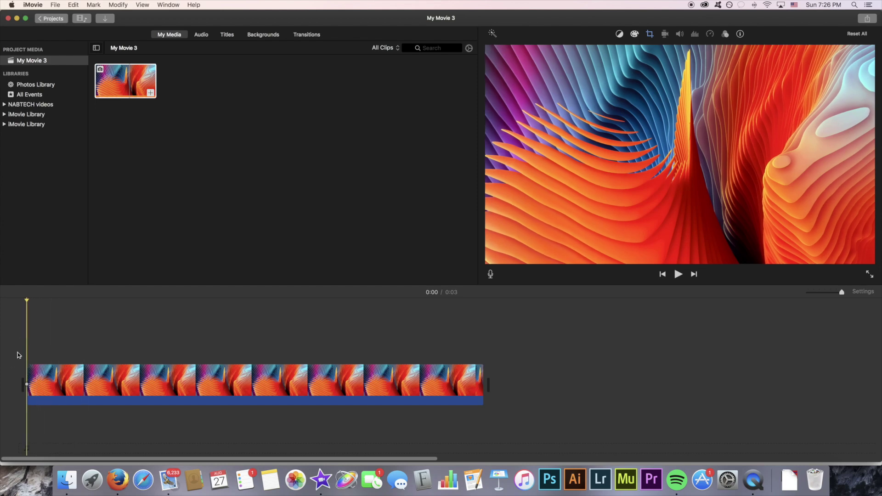
pyautogui.press('space')
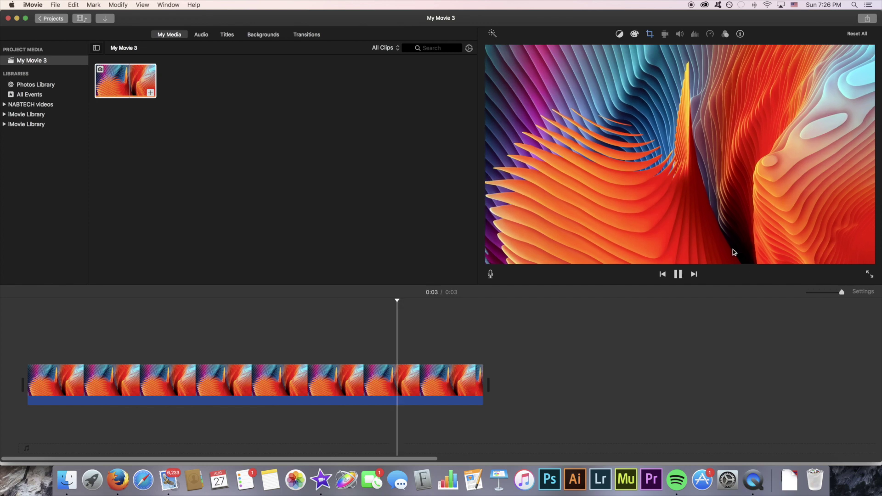
pyautogui.click(677, 274)
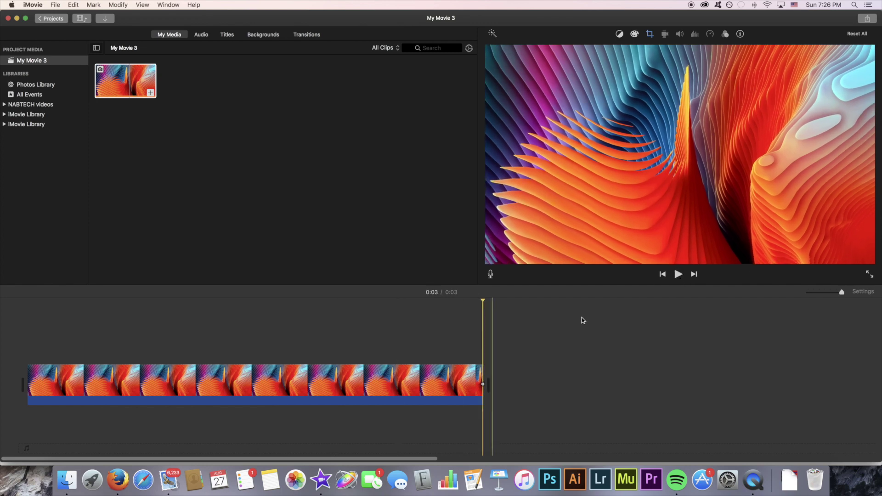
pyautogui.click(3, 344)
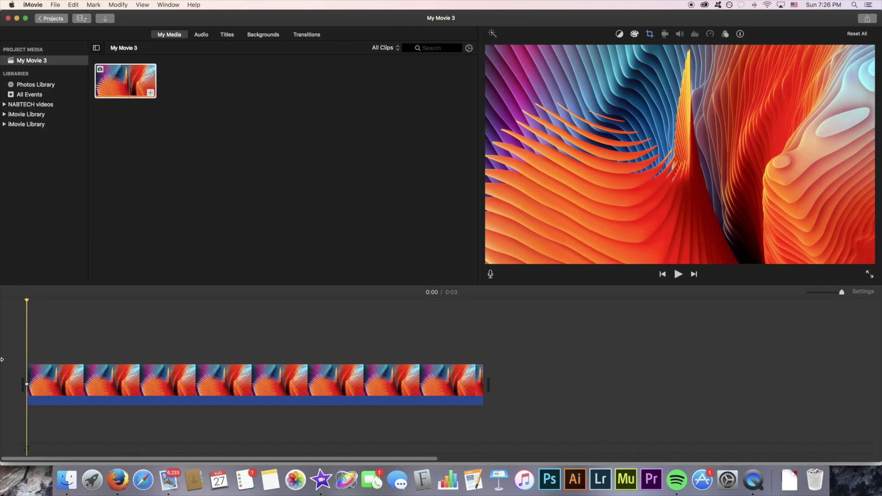
pyautogui.click(71, 379)
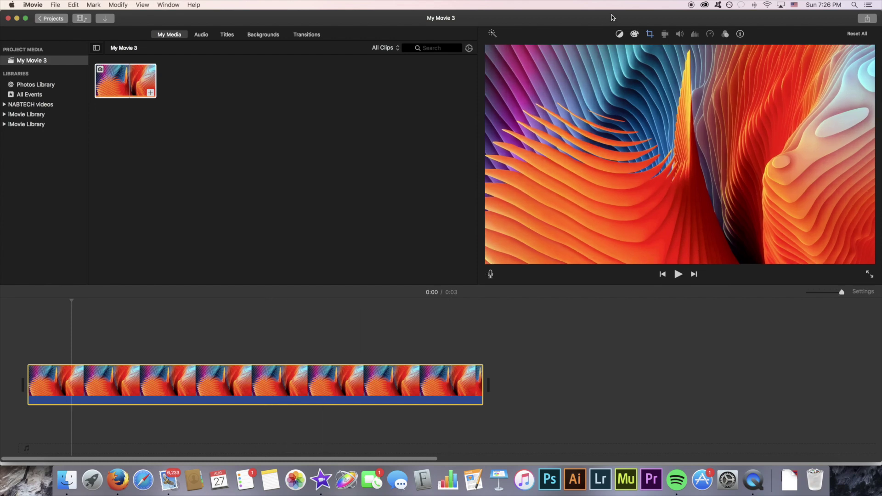
pyautogui.click(651, 34)
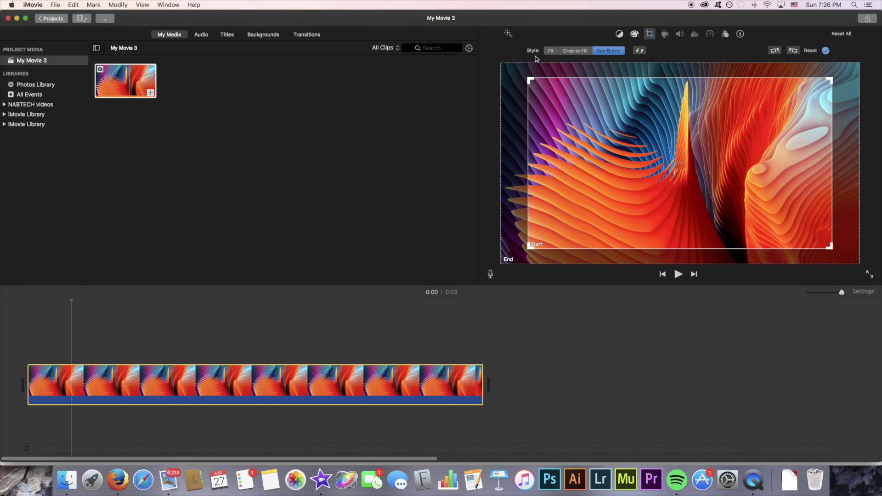
pyautogui.click(602, 50)
pyautogui.click(508, 260)
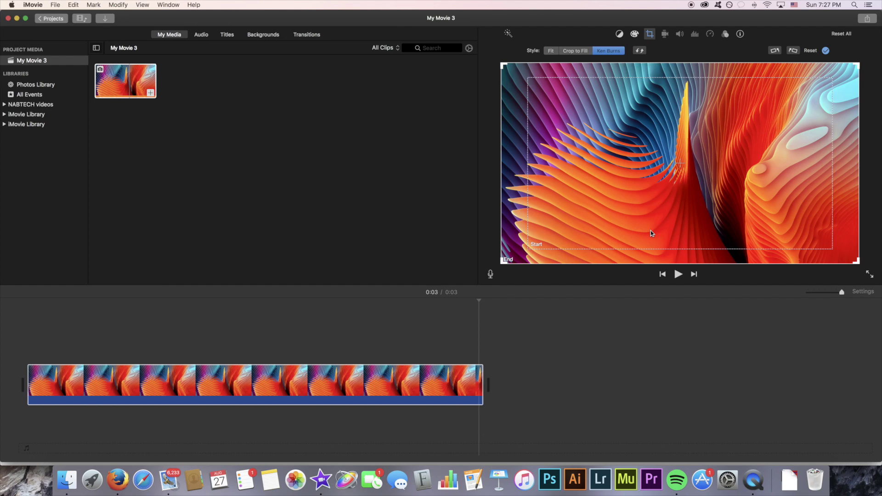
pyautogui.click(26, 354)
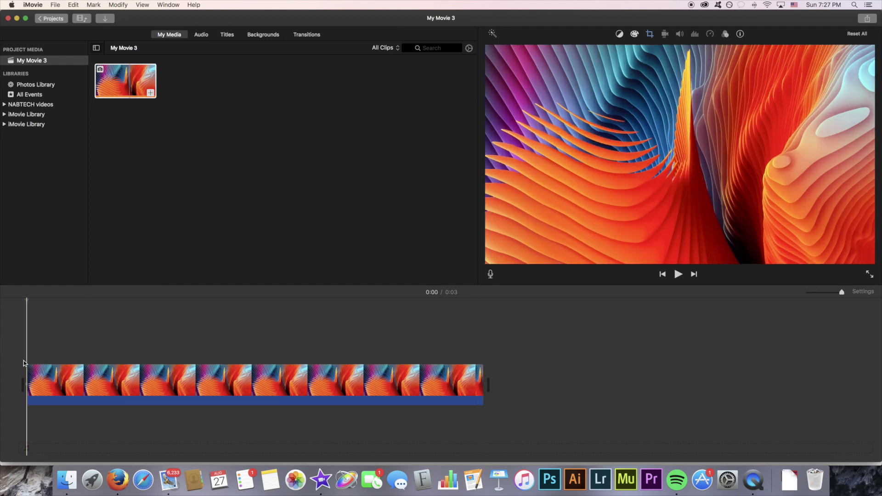
# Select the photo clip and bring up its Ken Burns crop view with the End frame active
pyautogui.click(48, 382)
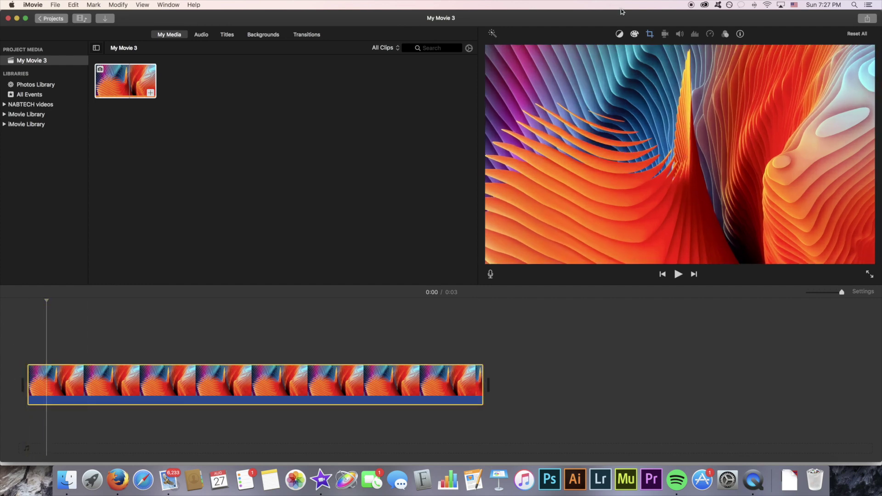
pyautogui.click(649, 34)
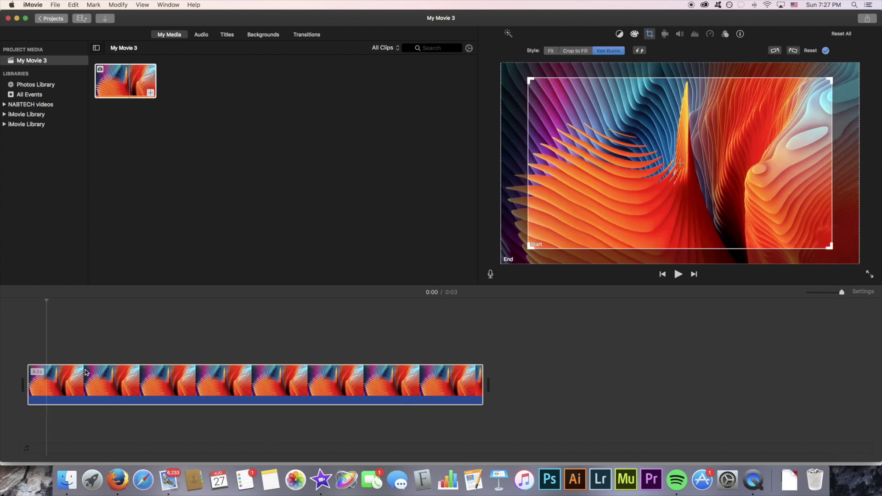
pyautogui.click(57, 345)
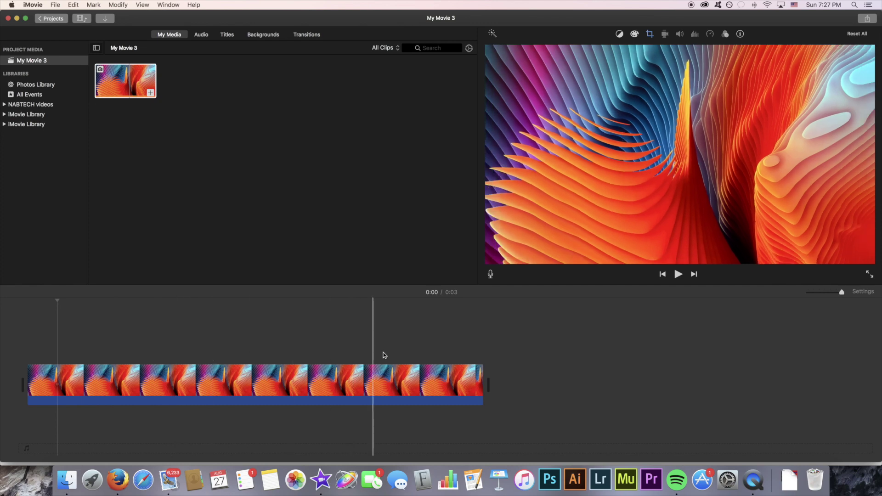
pyautogui.click(483, 359)
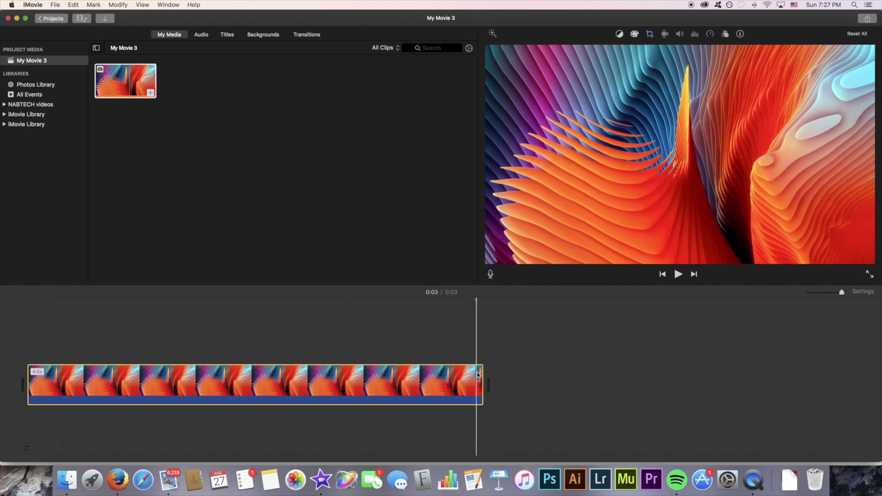
pyautogui.click(651, 34)
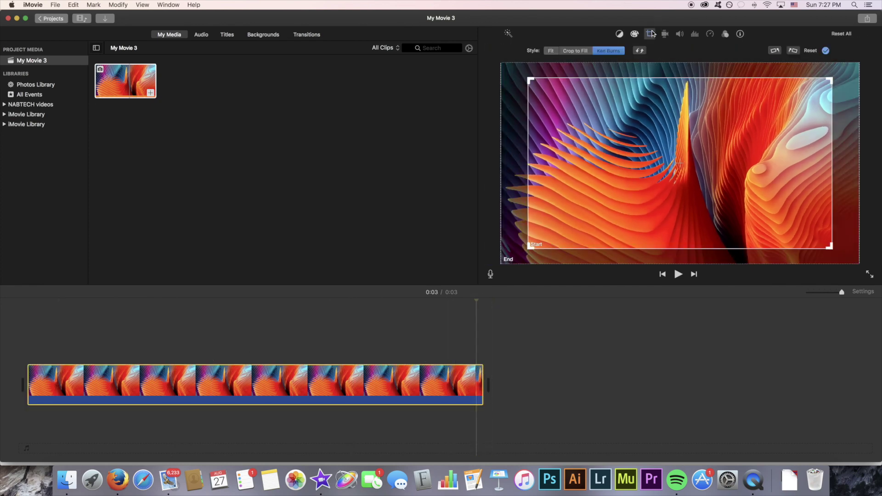
pyautogui.click(552, 77)
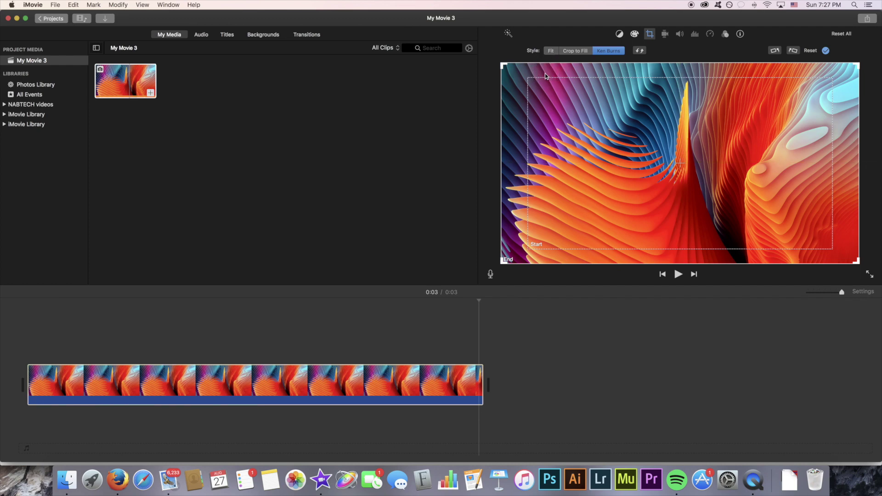
pyautogui.click(561, 95)
# Shrink the Ken Burns Start frame onto the top-left area and the End frame toward the bottom-right
pyautogui.moveTo(527, 77); pyautogui.dragTo(501, 65)
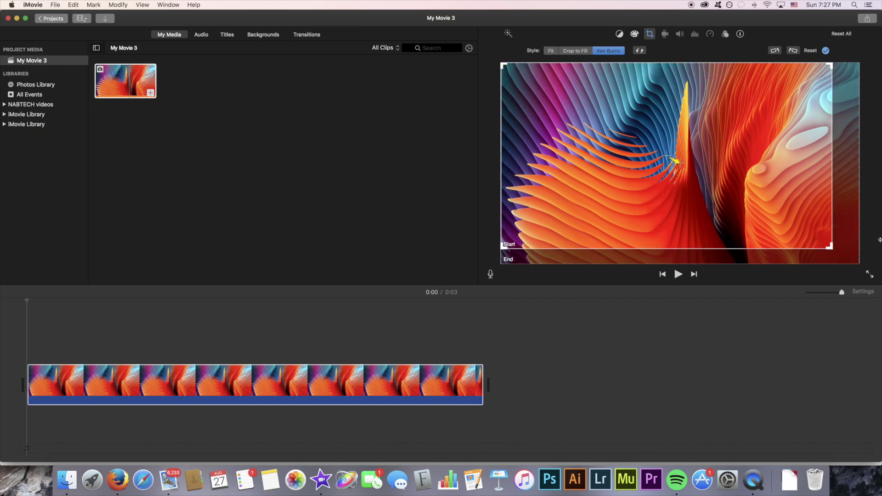
pyautogui.moveTo(826, 248); pyautogui.dragTo(799, 228)
pyautogui.click(840, 193)
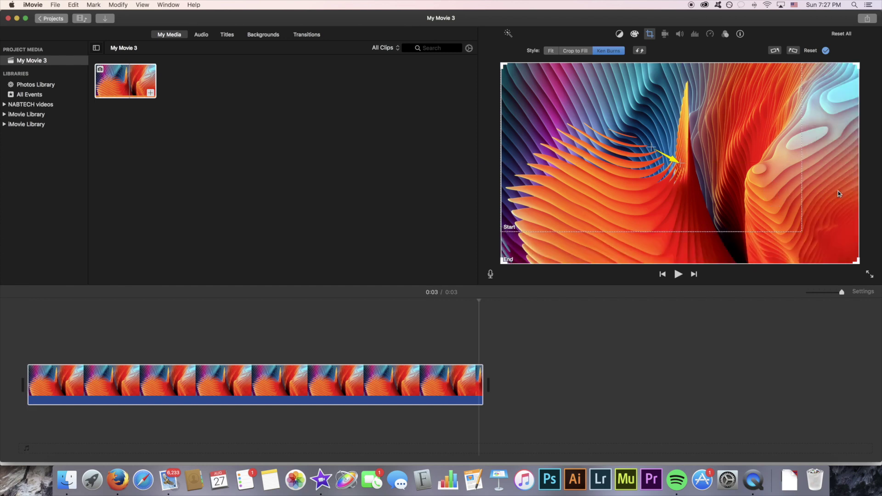
pyautogui.moveTo(503, 65); pyautogui.dragTo(523, 75)
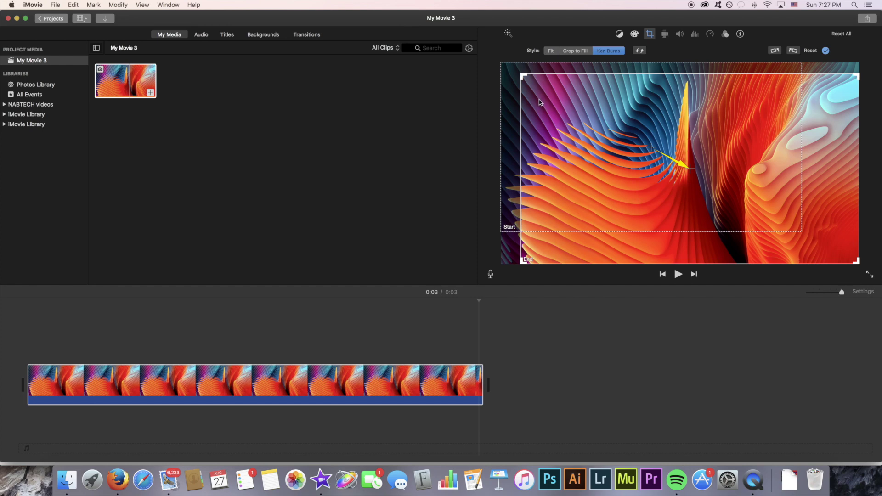
# Play the clip from the start to preview the pan, then recheck and close the Ken Burns framing
pyautogui.click(649, 34)
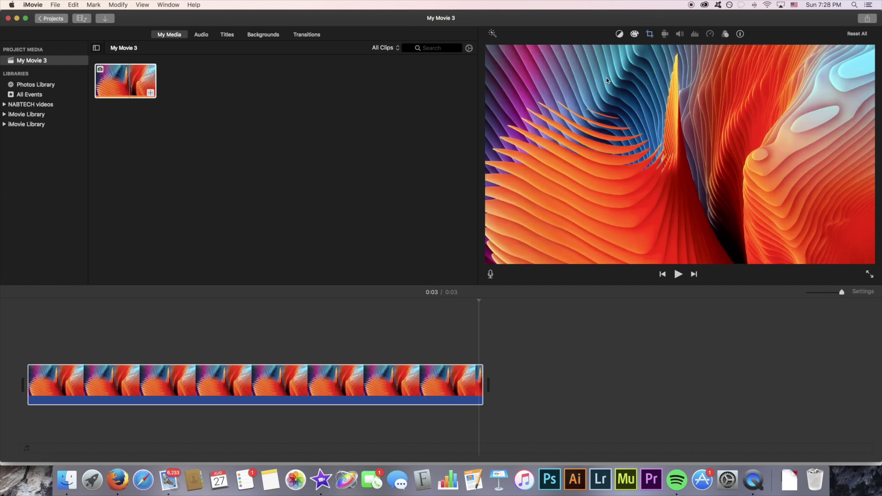
pyautogui.click(26, 334)
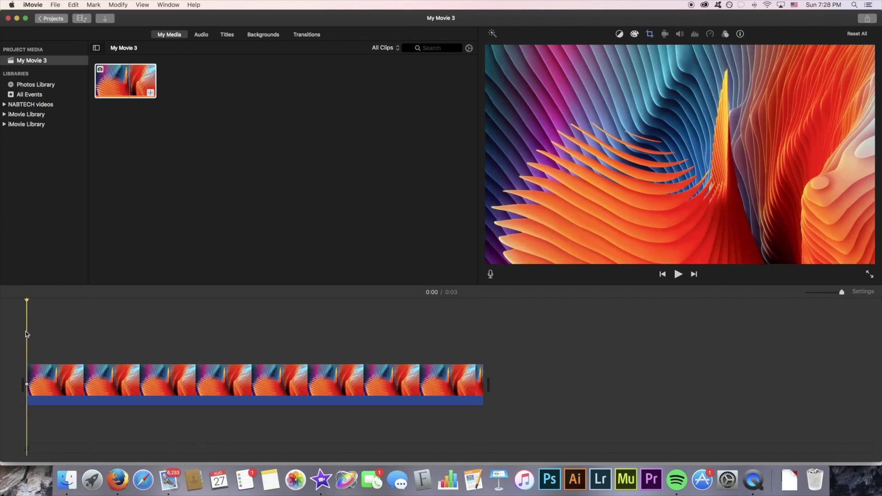
pyautogui.press('space')
pyautogui.click(64, 380)
pyautogui.click(650, 35)
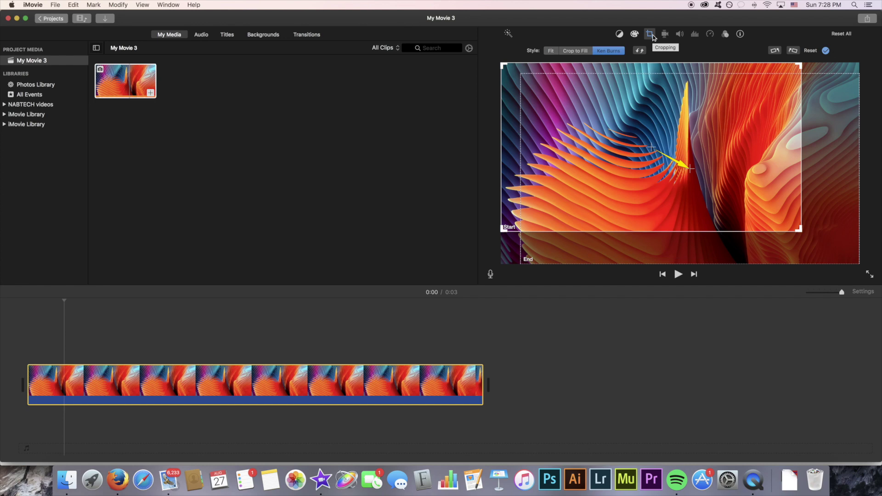
pyautogui.click(652, 37)
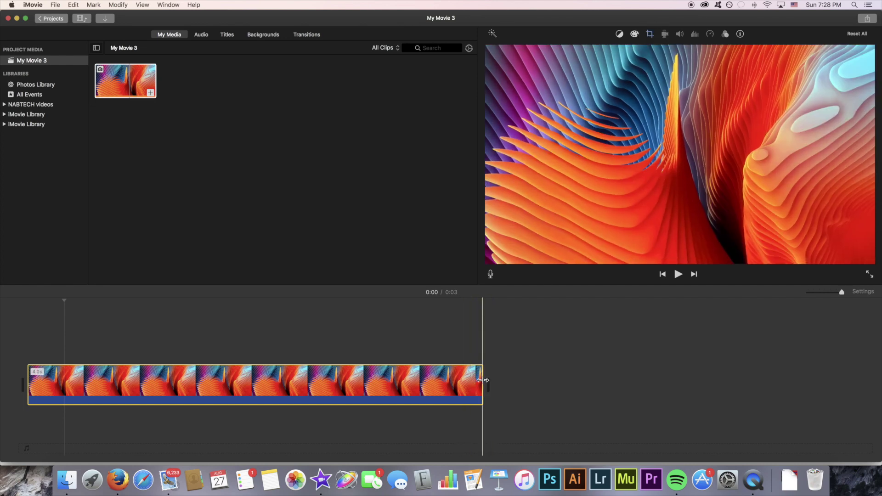
# Stretch the photo clip to about 6.3 seconds and play it back from the start
pyautogui.moveTo(485, 378); pyautogui.dragTo(757, 378)
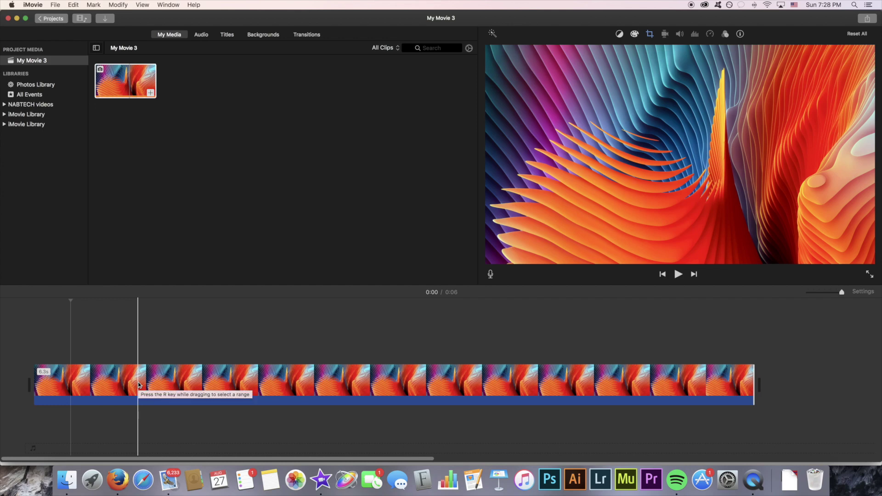
pyautogui.click(31, 339)
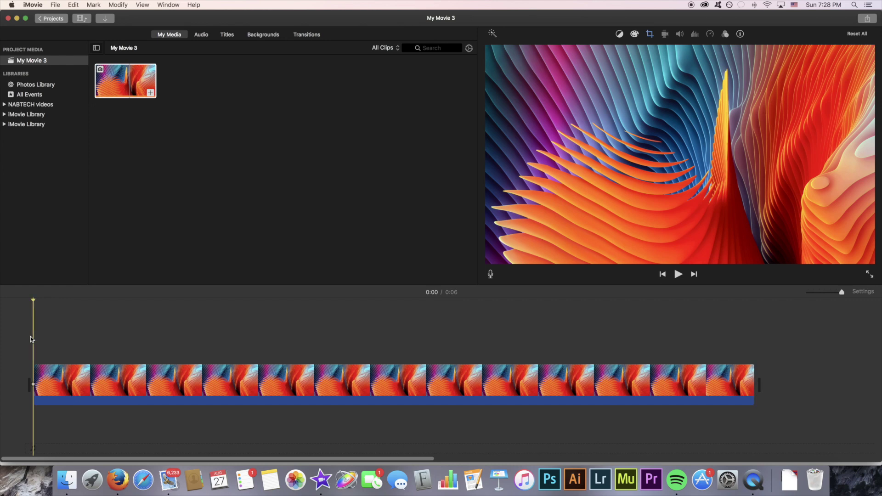
pyautogui.press('space')
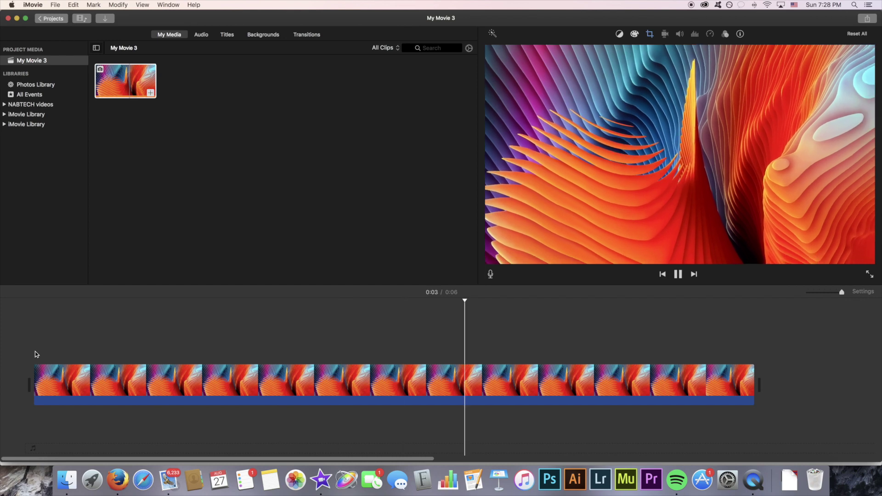
pyautogui.press('space')
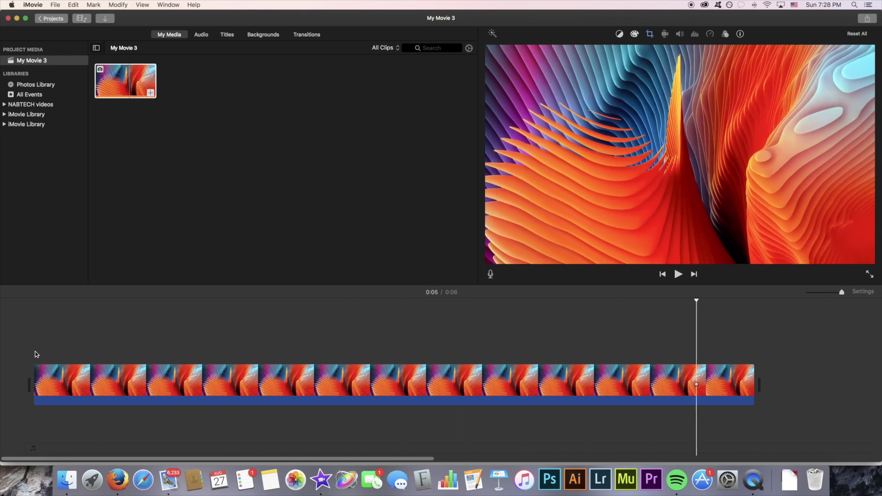
pyautogui.click(380, 385)
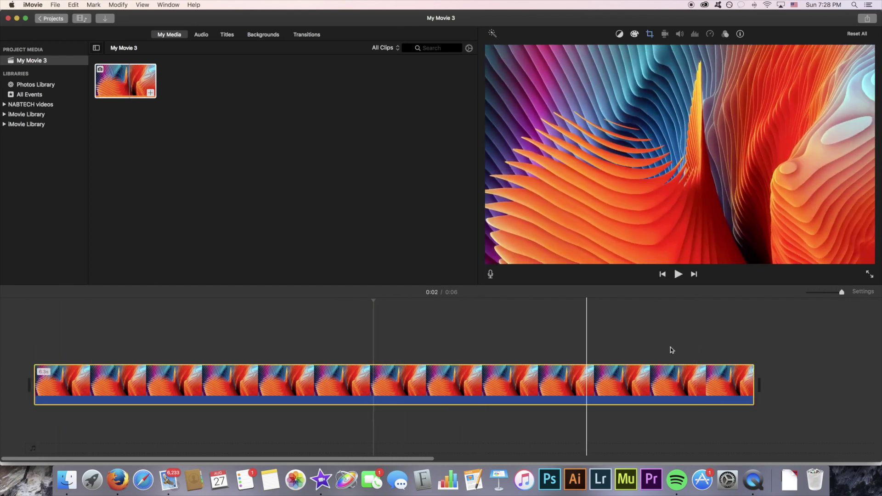
# Shorten the clip, preview it, then extend it to about 4.6 seconds so the movie reads 0:04
pyautogui.moveTo(751, 374); pyautogui.dragTo(255, 384)
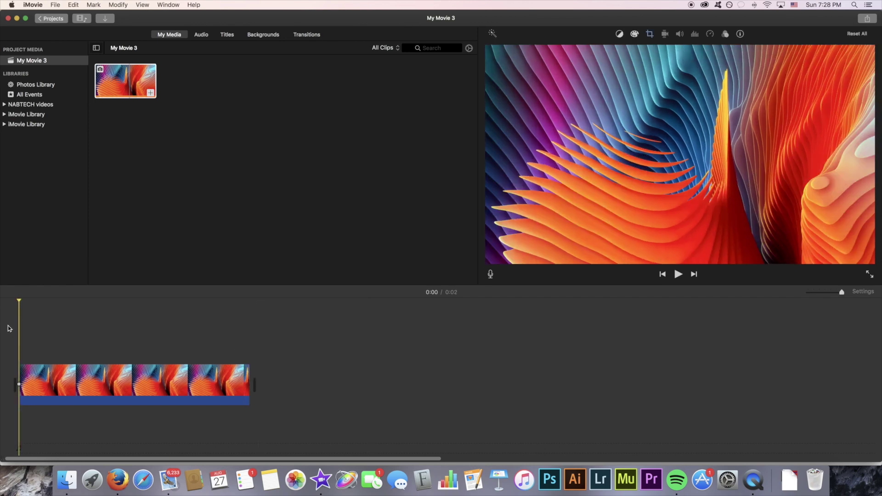
pyautogui.press('space')
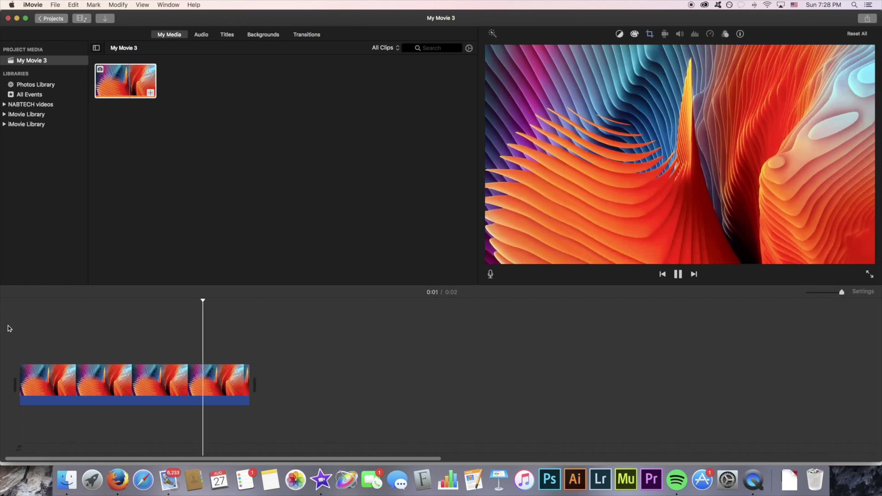
pyautogui.click(237, 376)
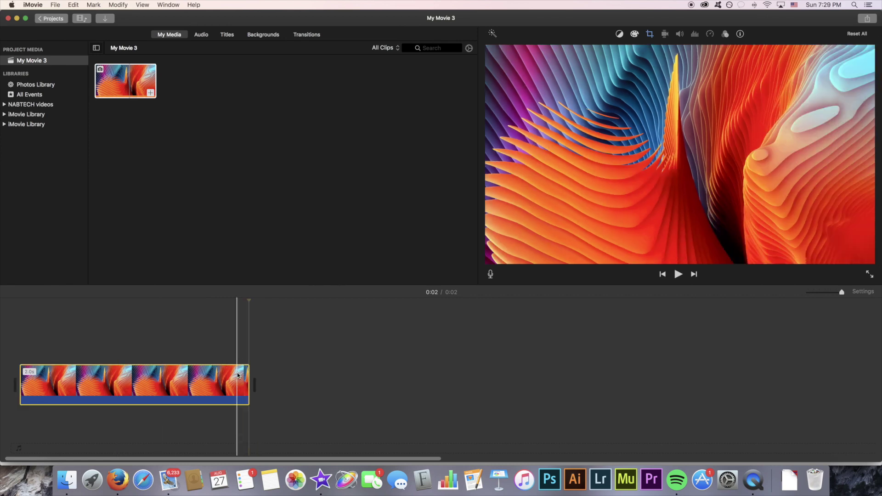
pyautogui.moveTo(249, 375); pyautogui.dragTo(563, 376)
pyautogui.click(469, 389)
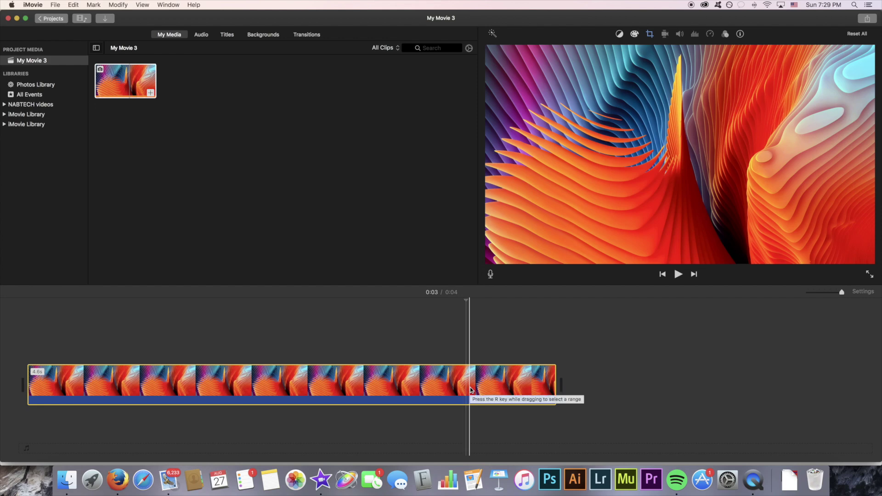
pyautogui.click(648, 35)
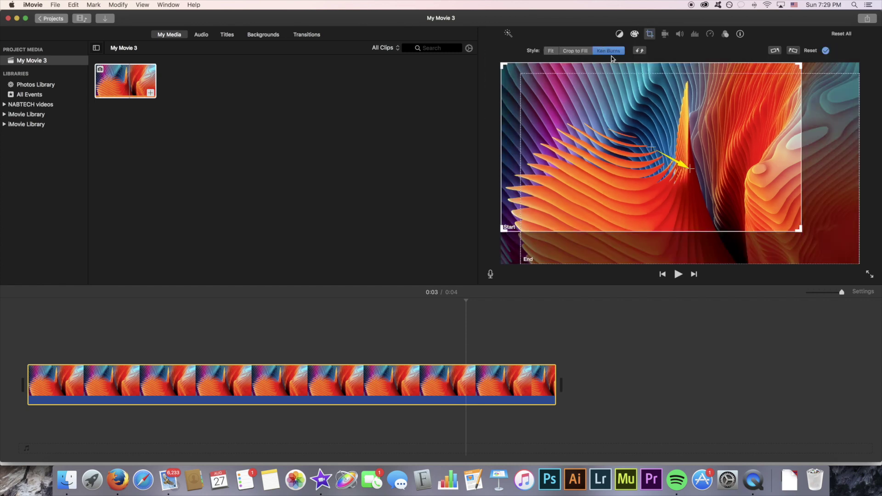